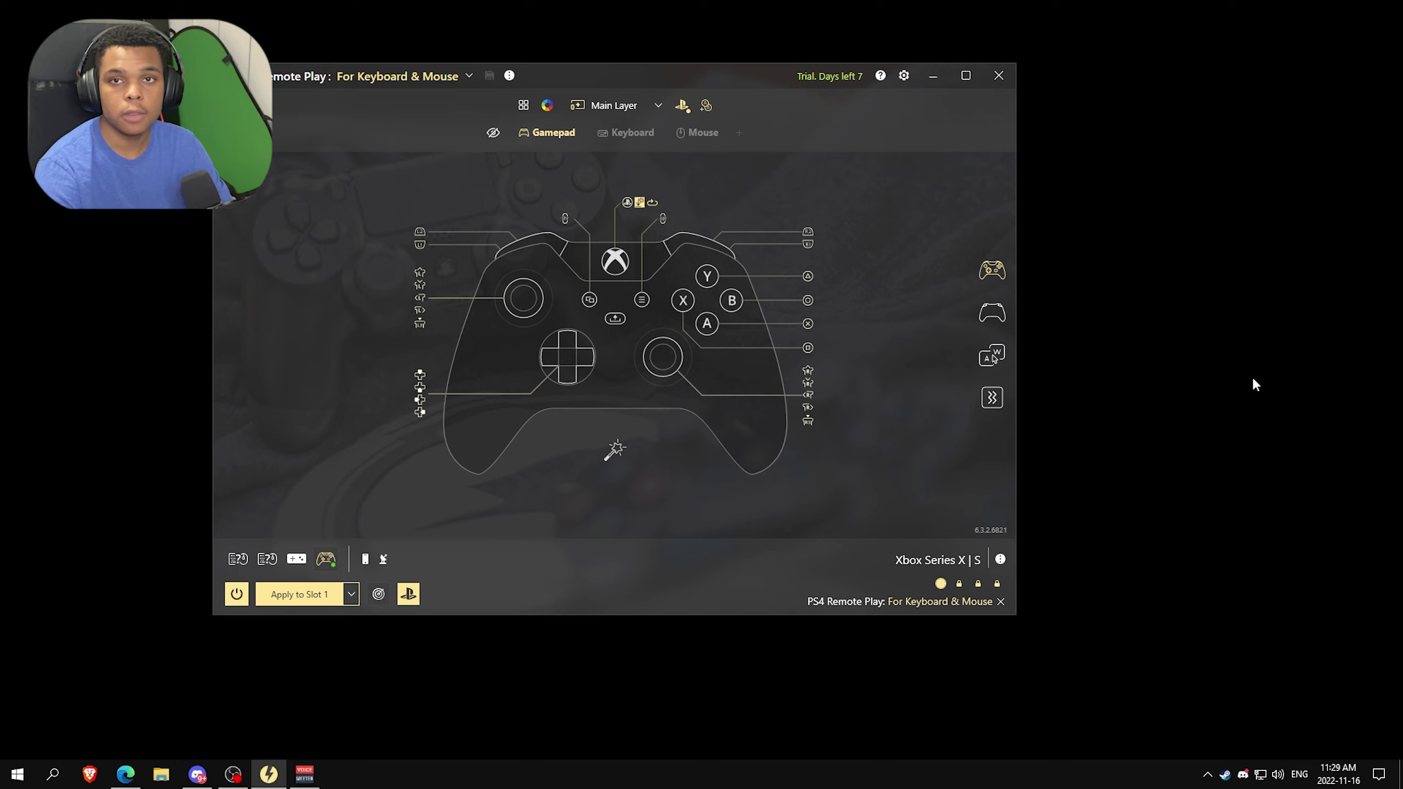
Close reWASD and reveal the hidden notification-area icons.
{"action": "left_click", "coordinate": [997, 76]}
{"action": "left_click", "coordinate": [1207, 774]}
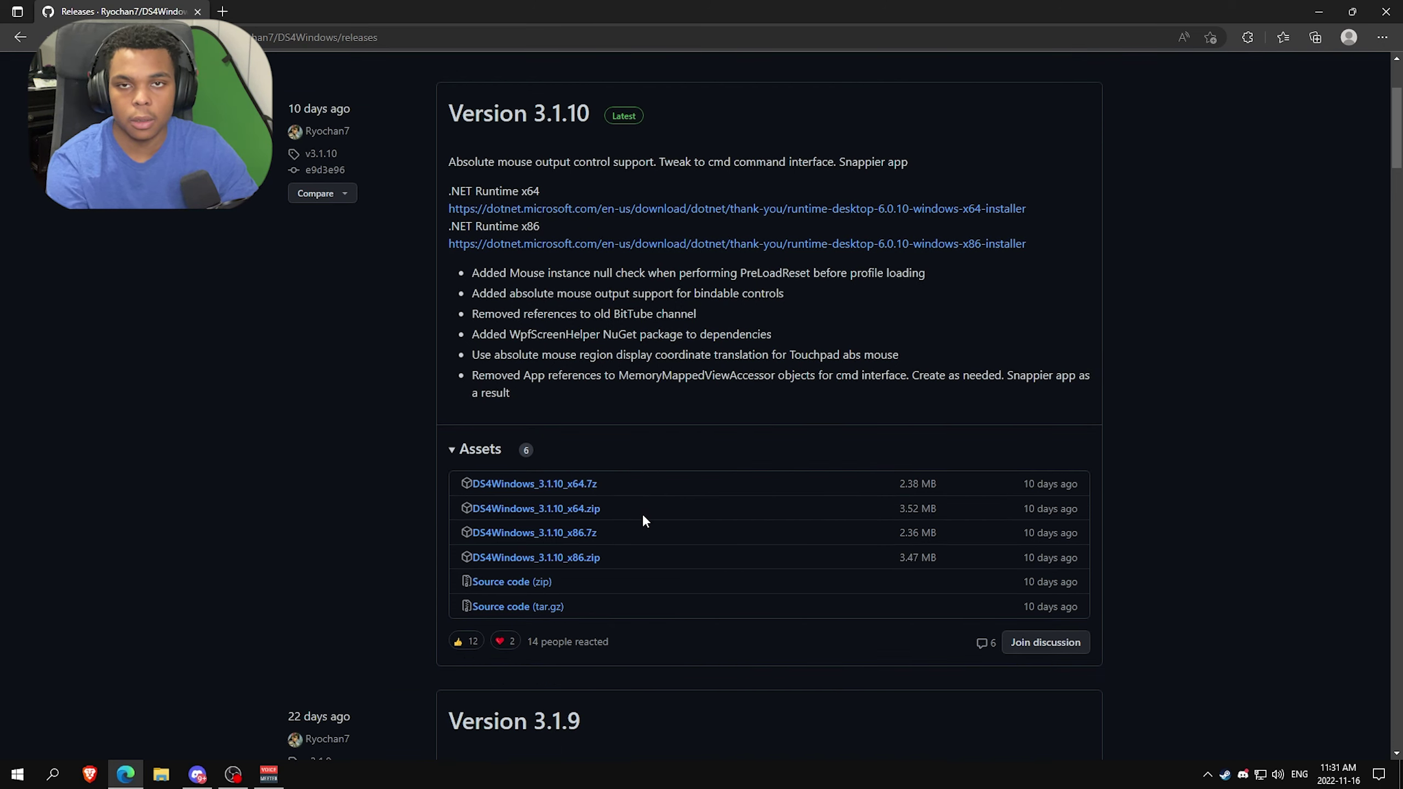
Expand the Version 3.1.4 assets and download the x64 .NET runtime installer.
{"action": "scroll", "coordinate": [469, 550], "scroll_direction": "down", "scroll_amount": 20}
{"action": "left_click", "coordinate": [456, 542]}
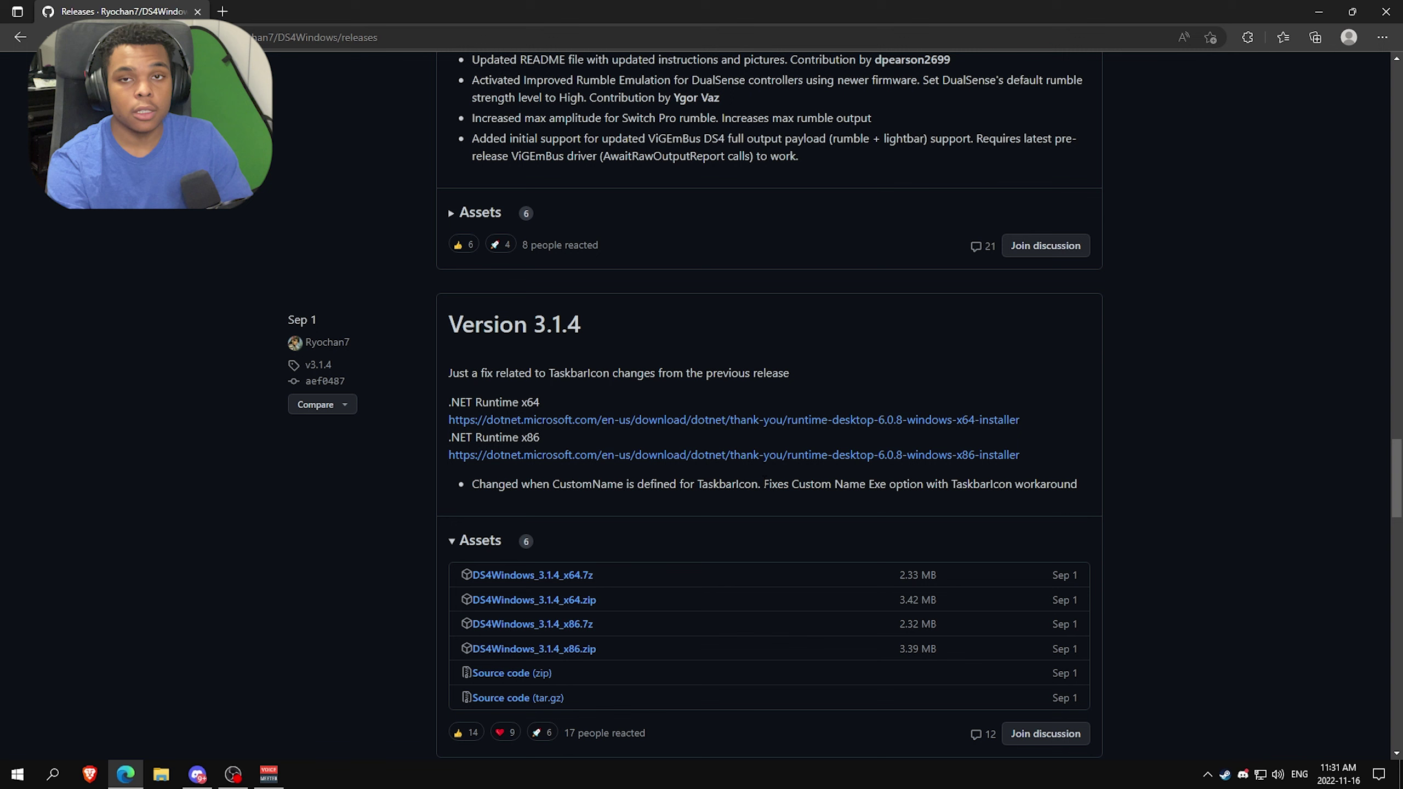
{"action": "left_click", "coordinate": [545, 421]}
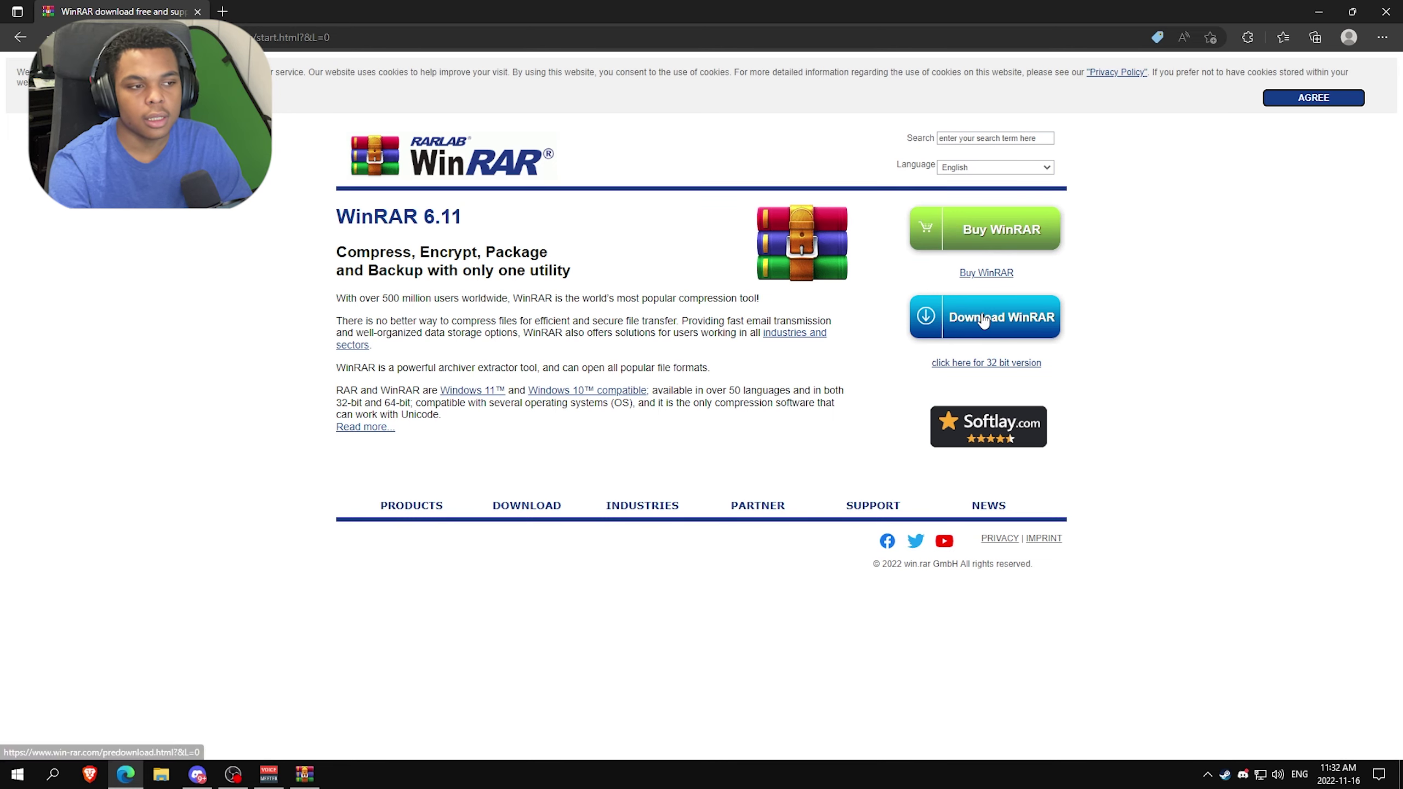
Download the 64-bit WinRAR 6.11 installer (winrar-x64-611.exe) from win-rar.com.
{"action": "left_click", "coordinate": [1002, 318]}
{"action": "left_click", "coordinate": [695, 604]}
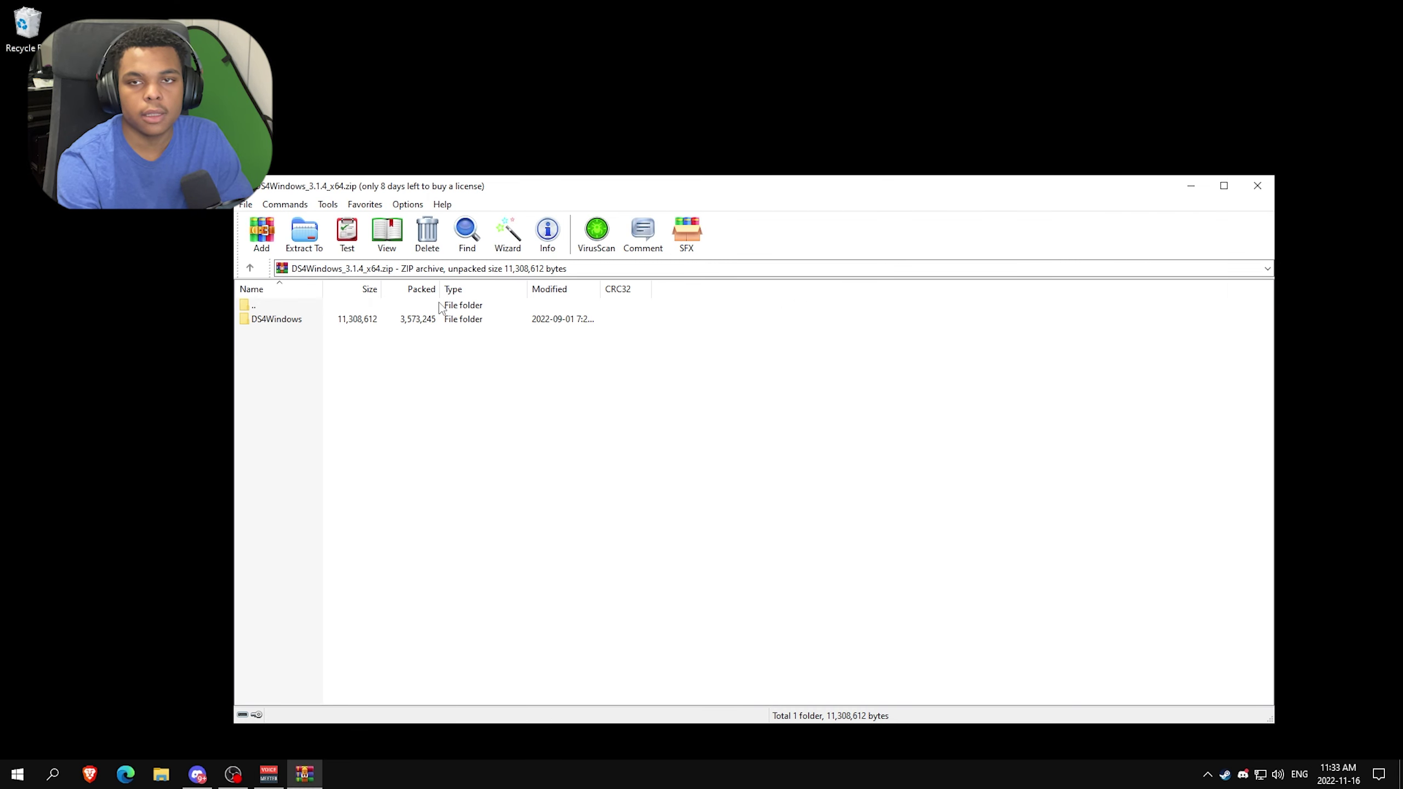
Extract the DS4Windows folder from the archive onto the desktop and close WinRAR.
{"action": "left_click_drag", "start_coordinate": [275, 320], "coordinate": [22, 104]}
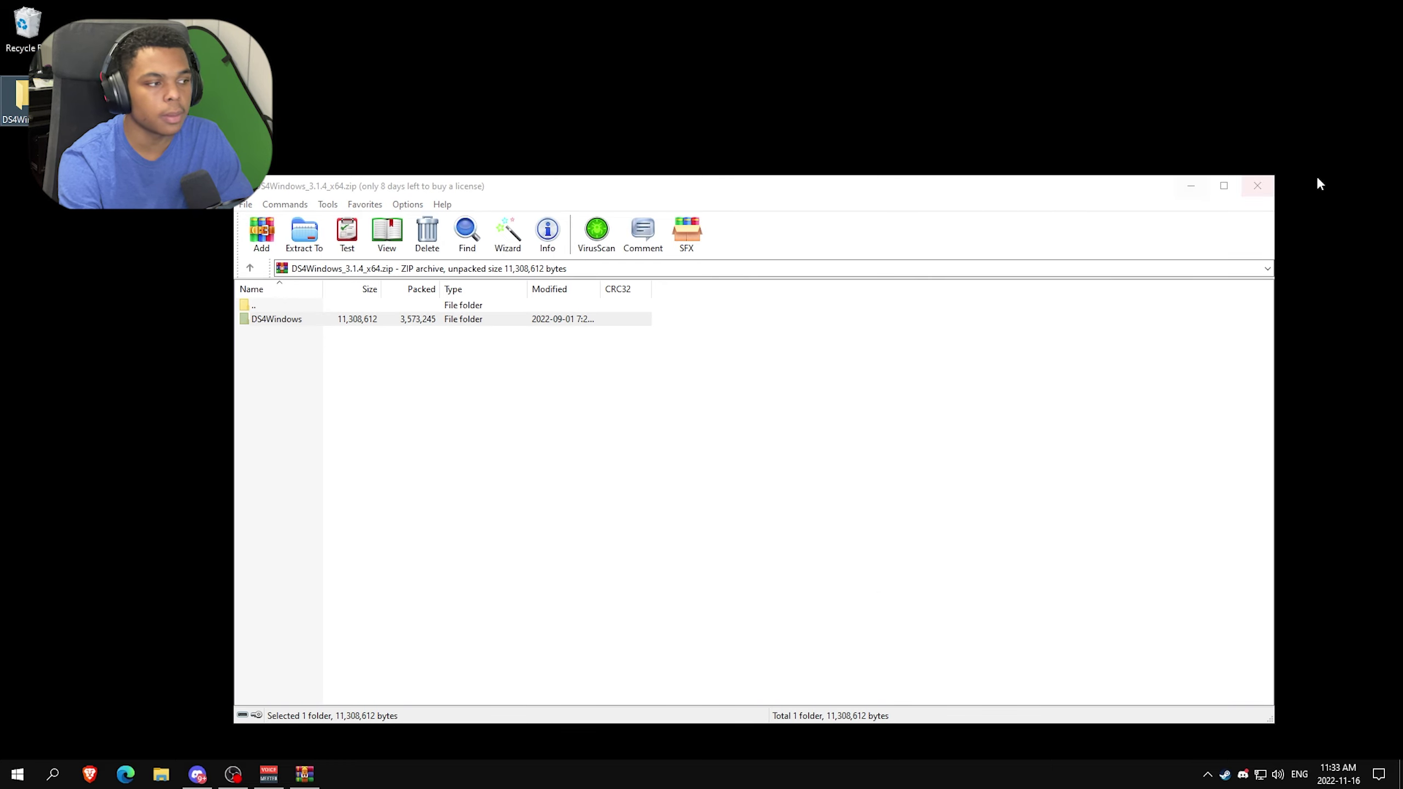
{"action": "left_click", "coordinate": [1258, 186]}
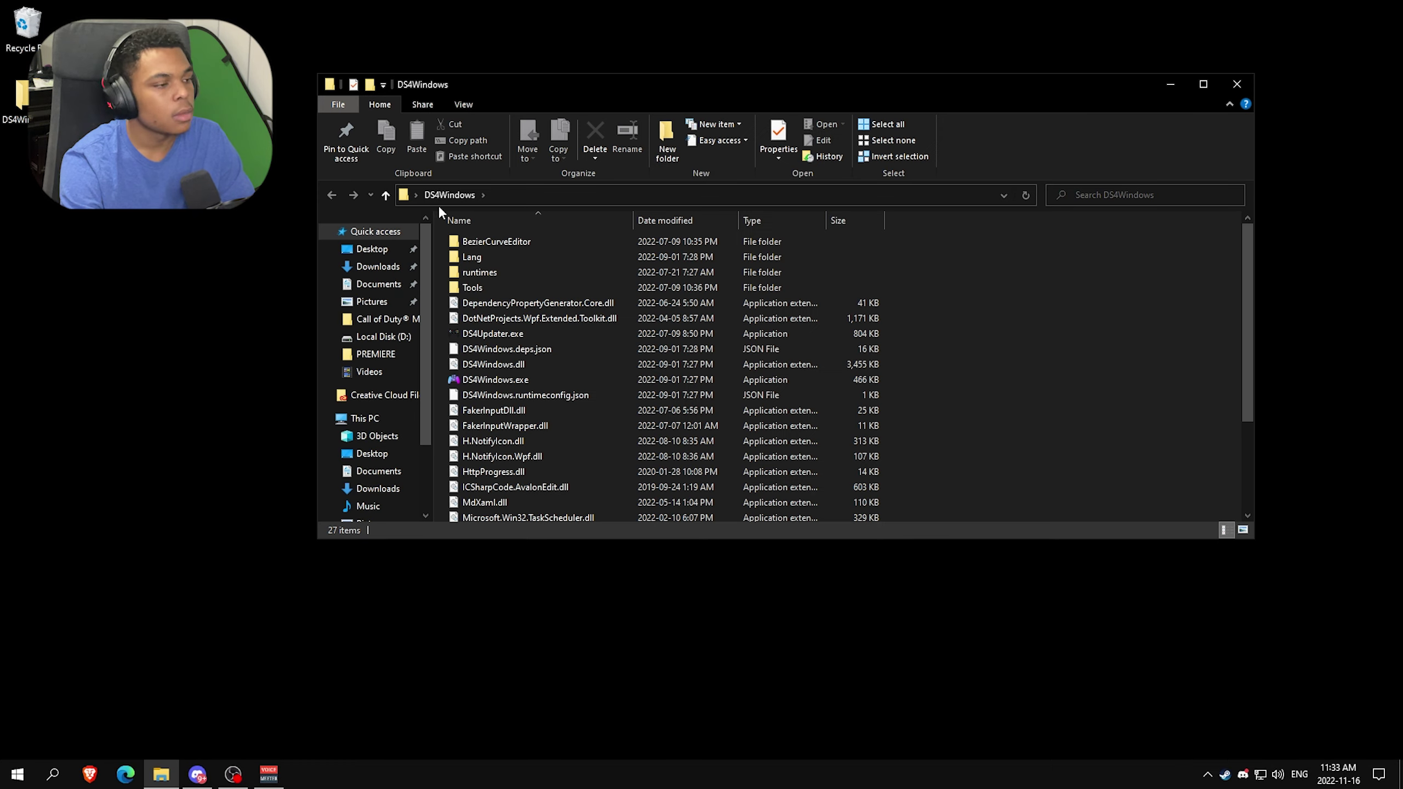
Launch DS4Windows.exe, skip the 3.1.10 update, and cancel the ViGEmBus driver setup.
{"action": "double_click", "coordinate": [496, 380]}
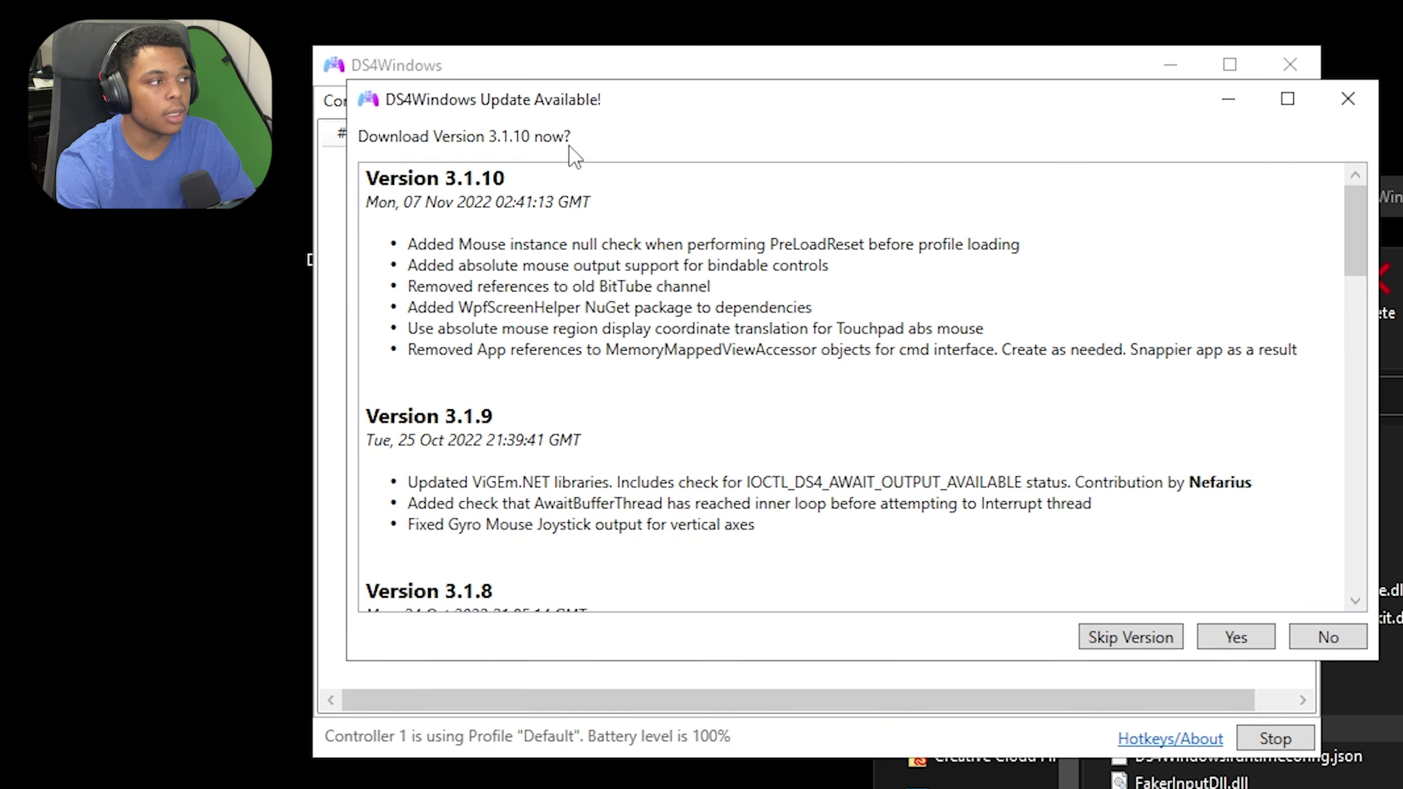
{"action": "left_click", "coordinate": [1108, 638]}
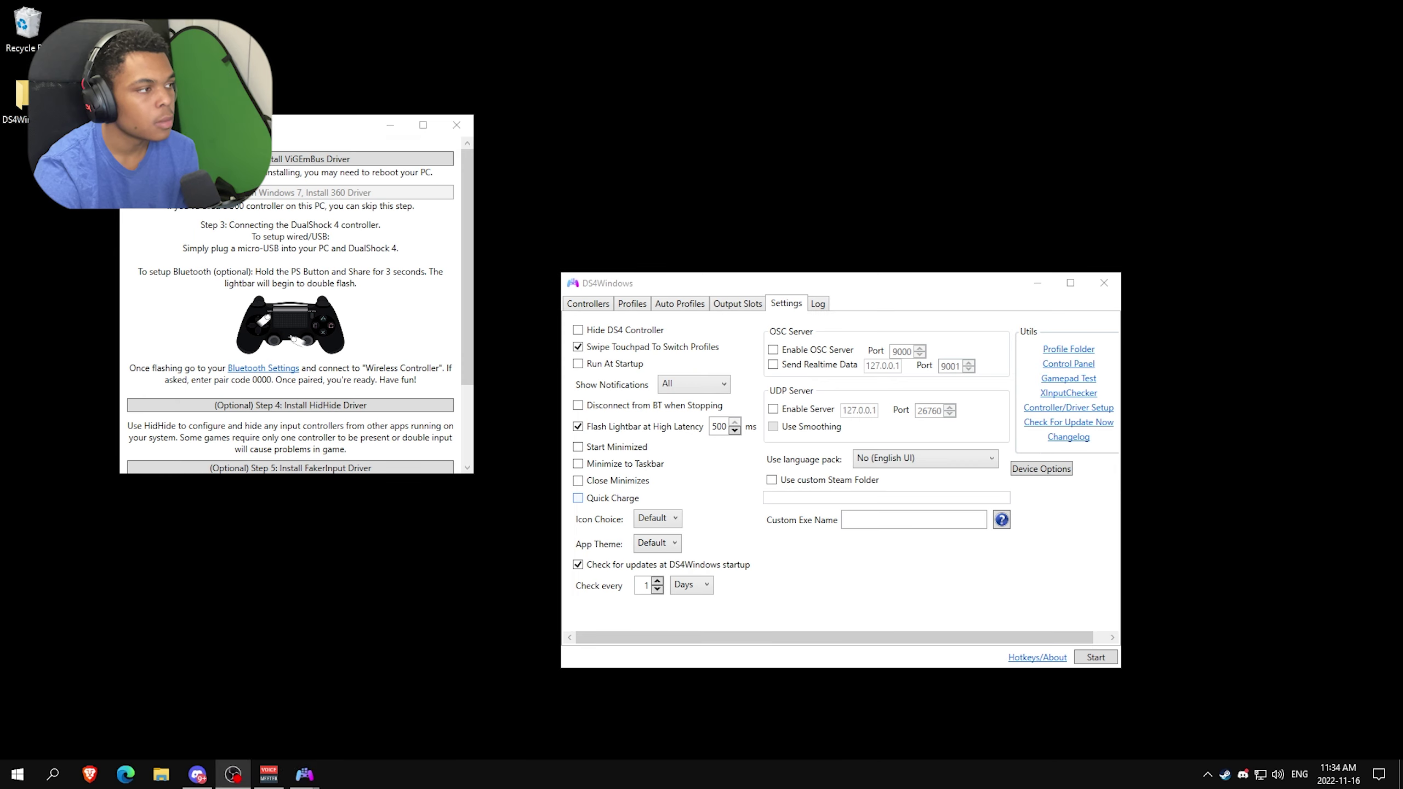
{"action": "left_click", "coordinate": [458, 100]}
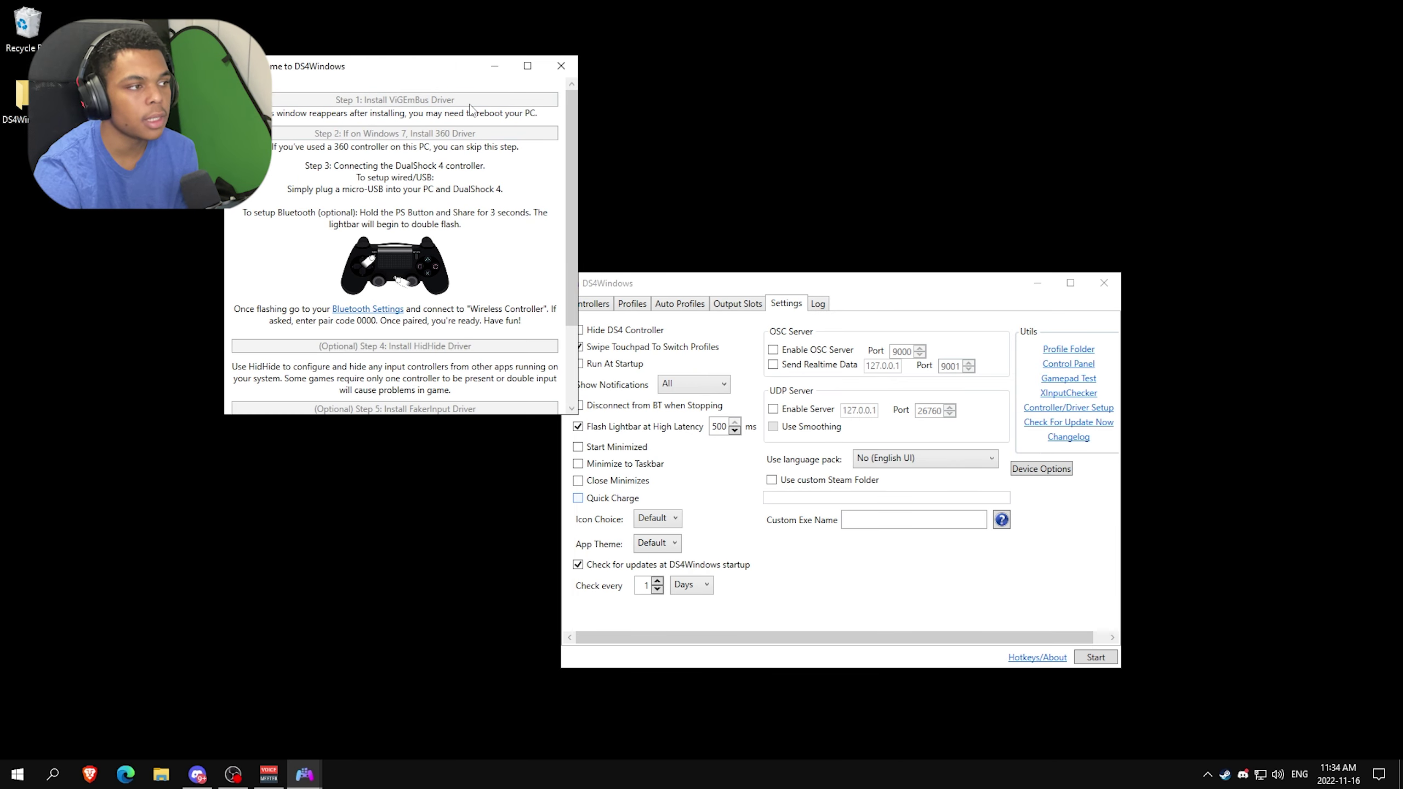
{"action": "left_click", "coordinate": [777, 501]}
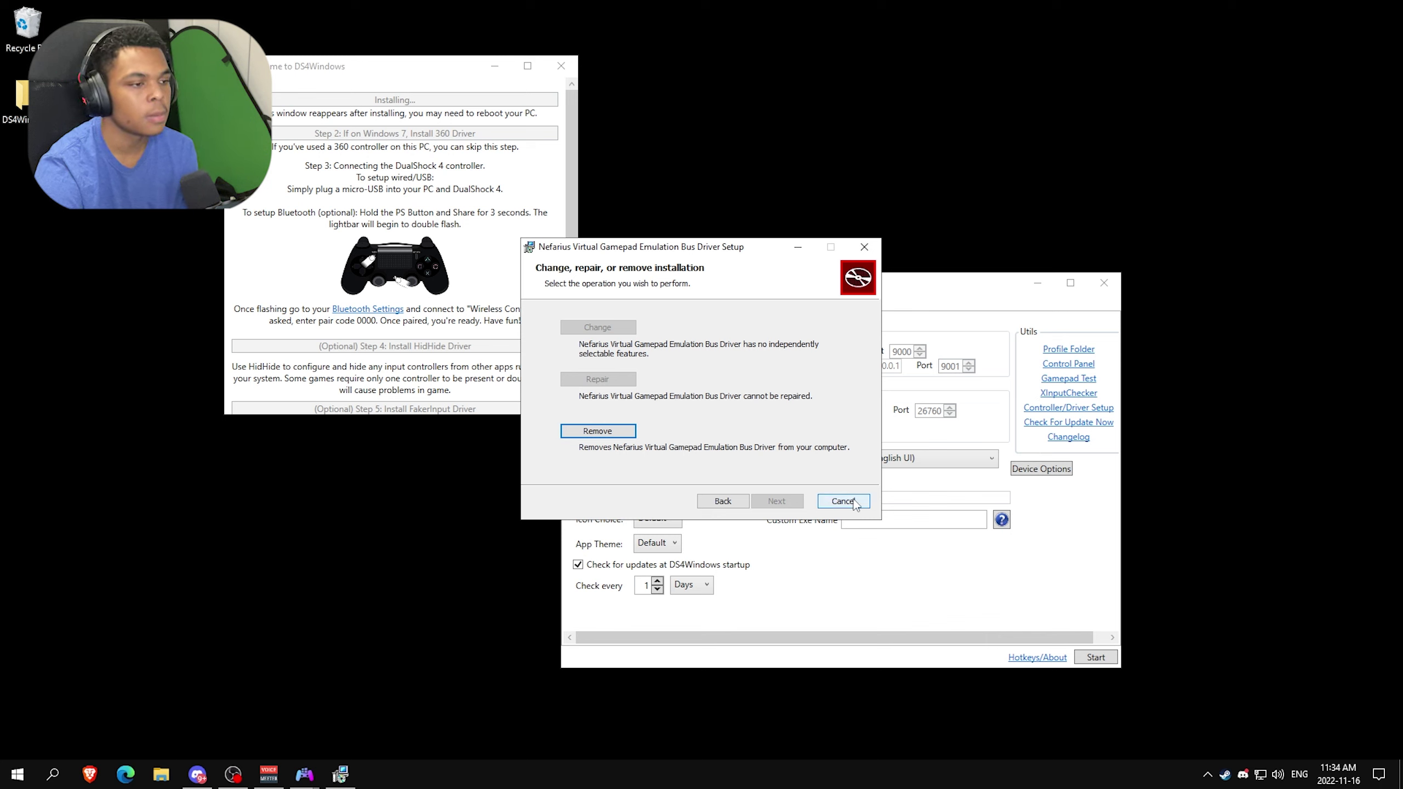
{"action": "left_click", "coordinate": [836, 504]}
{"action": "left_click", "coordinate": [730, 410]}
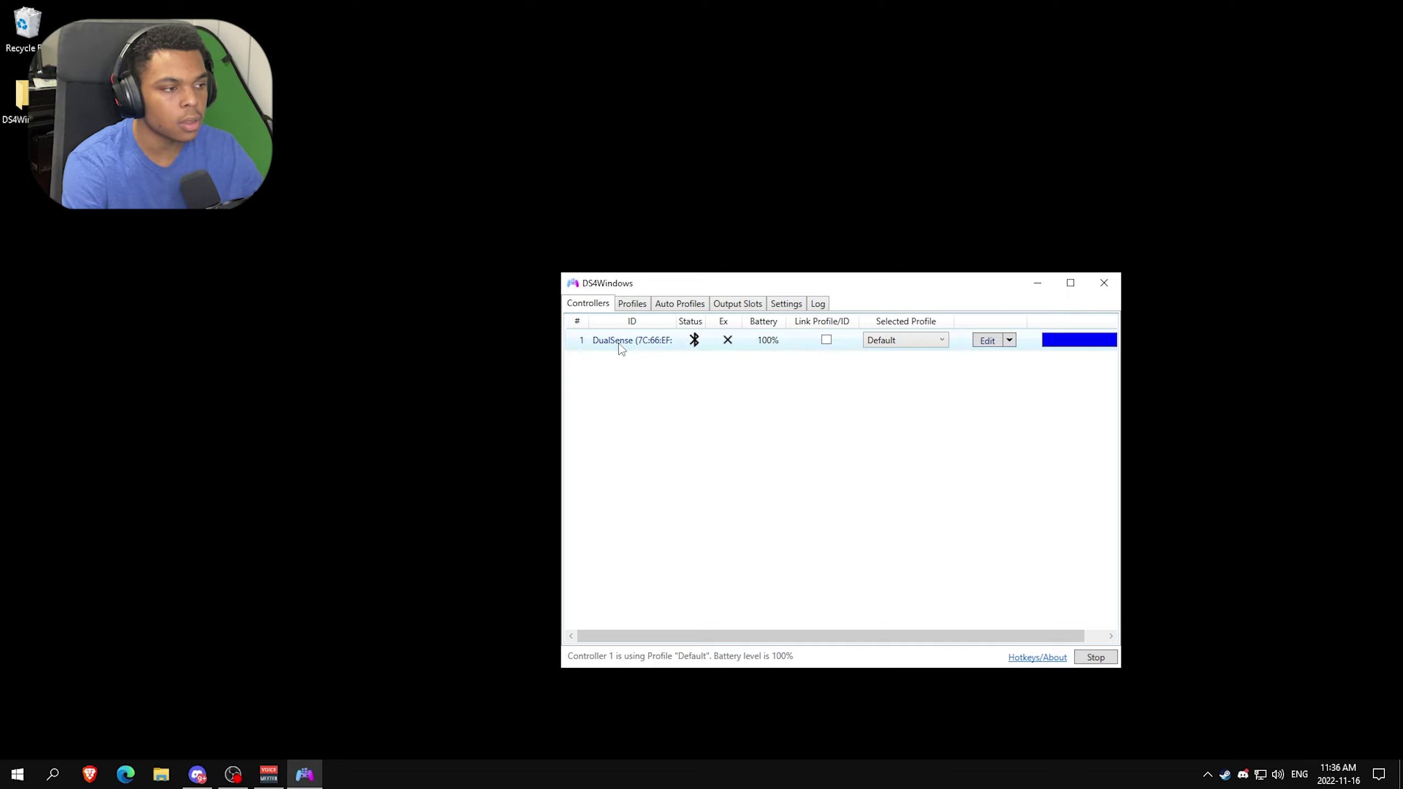
{"action": "mouse_move", "coordinate": [632, 346]}
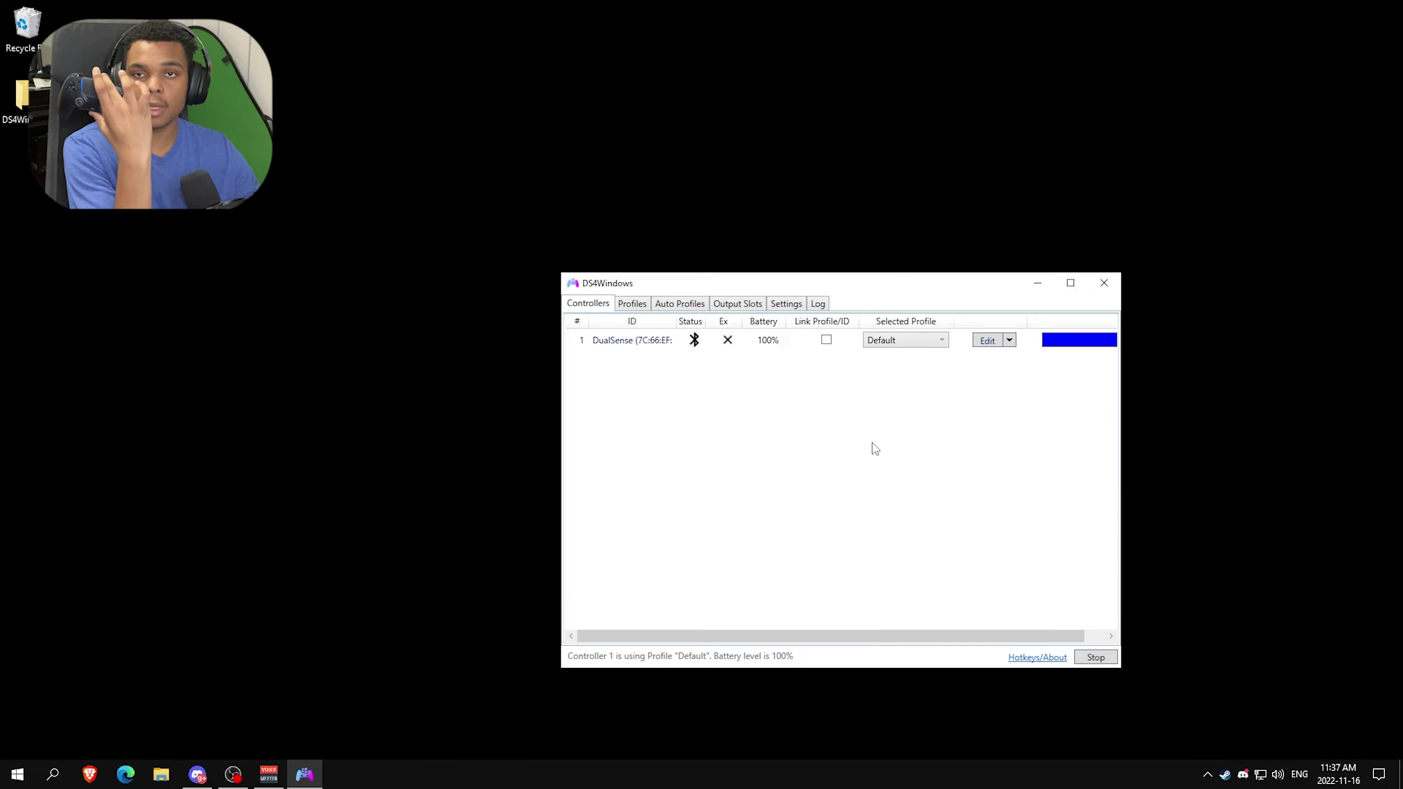
Record a double Y-button macro with delays for L3 in the Default profile.
{"action": "left_click", "coordinate": [979, 342]}
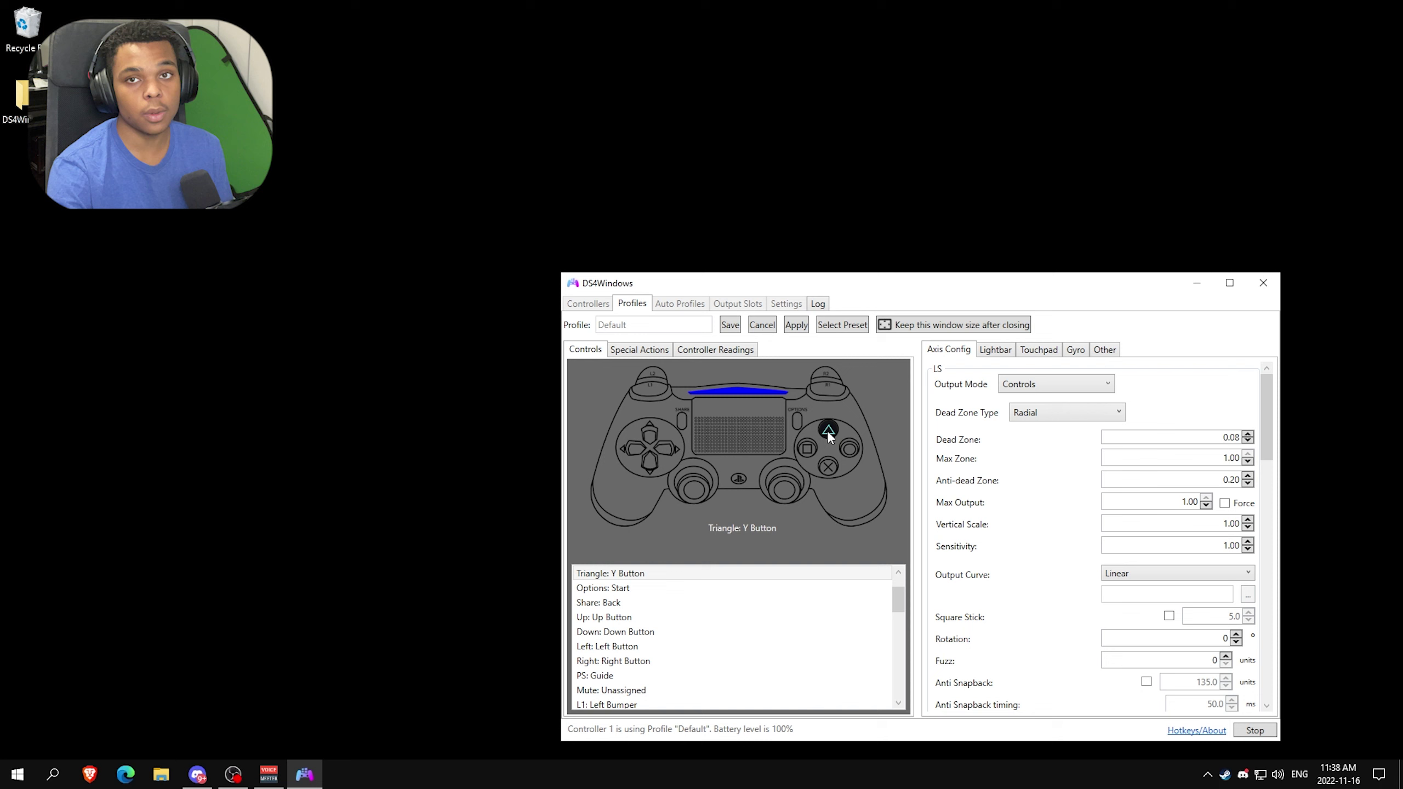
{"action": "left_click", "coordinate": [700, 489]}
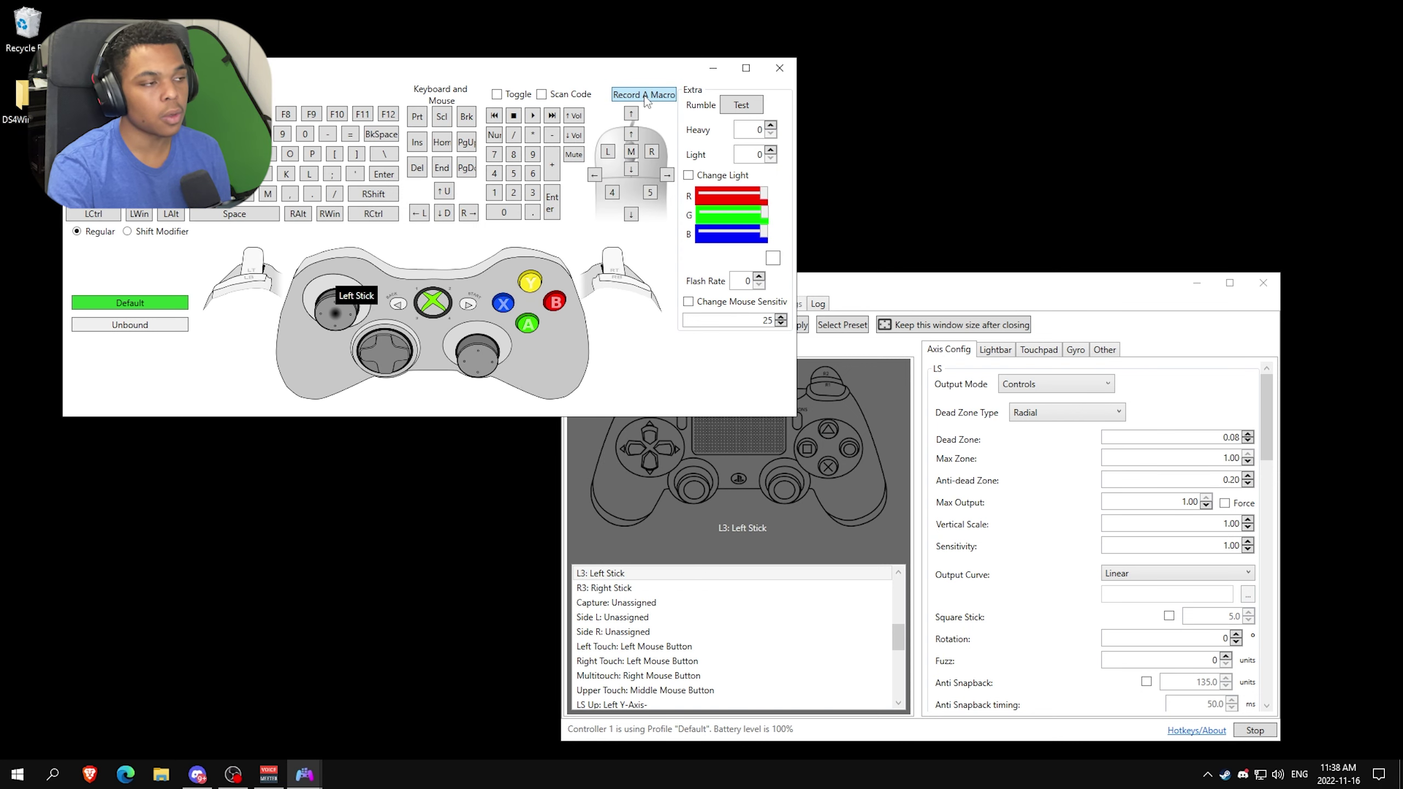
{"action": "left_click", "coordinate": [644, 96]}
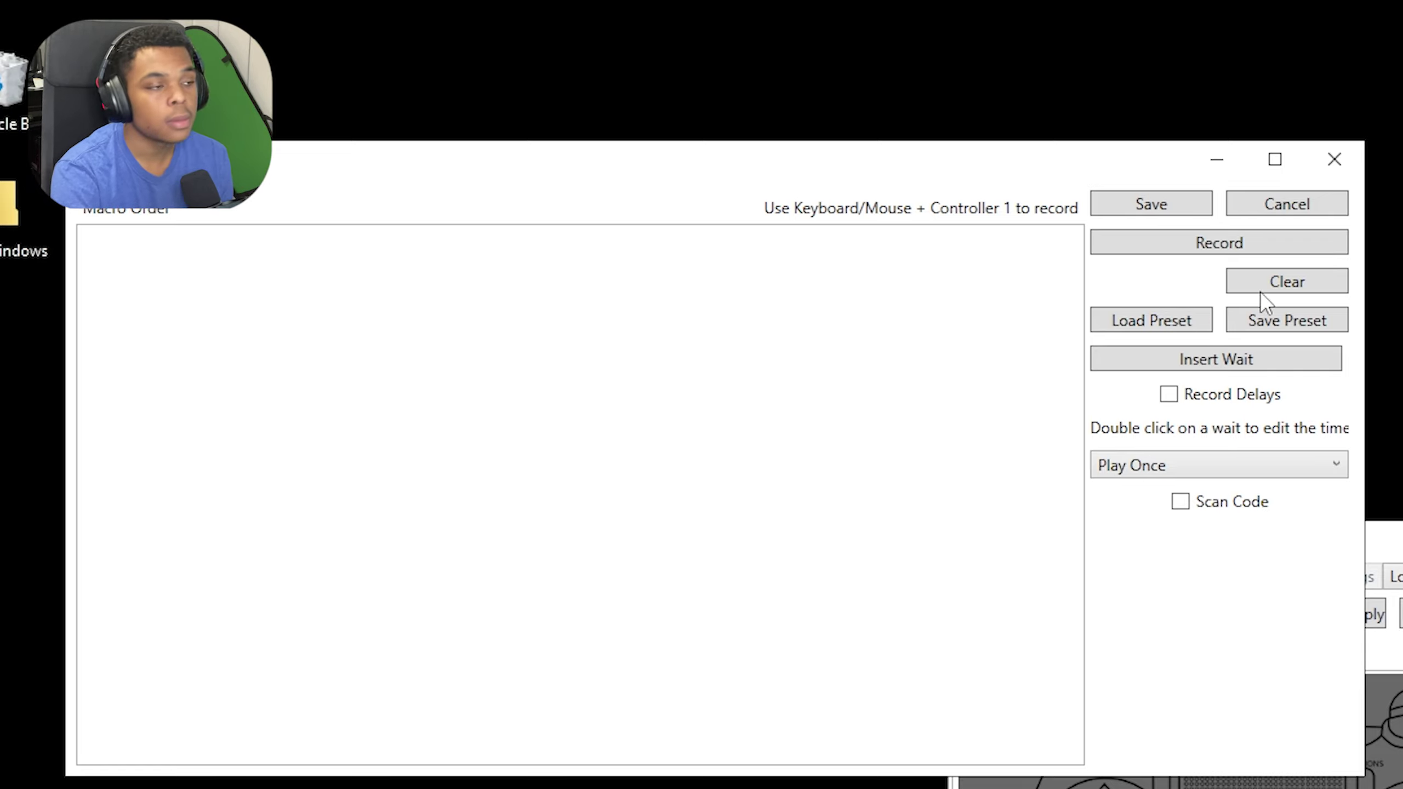
{"action": "left_click", "coordinate": [1174, 392]}
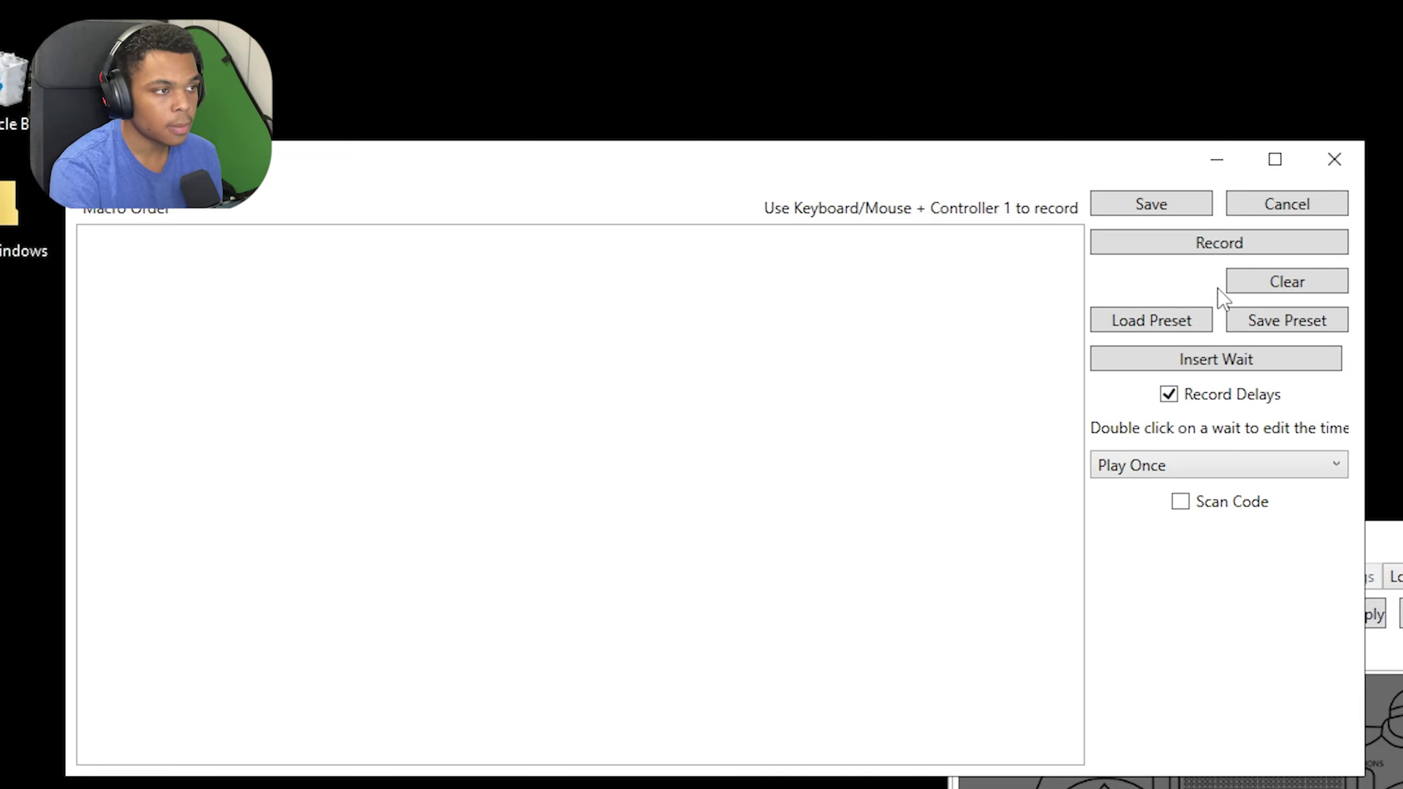
{"action": "left_click", "coordinate": [1231, 255]}
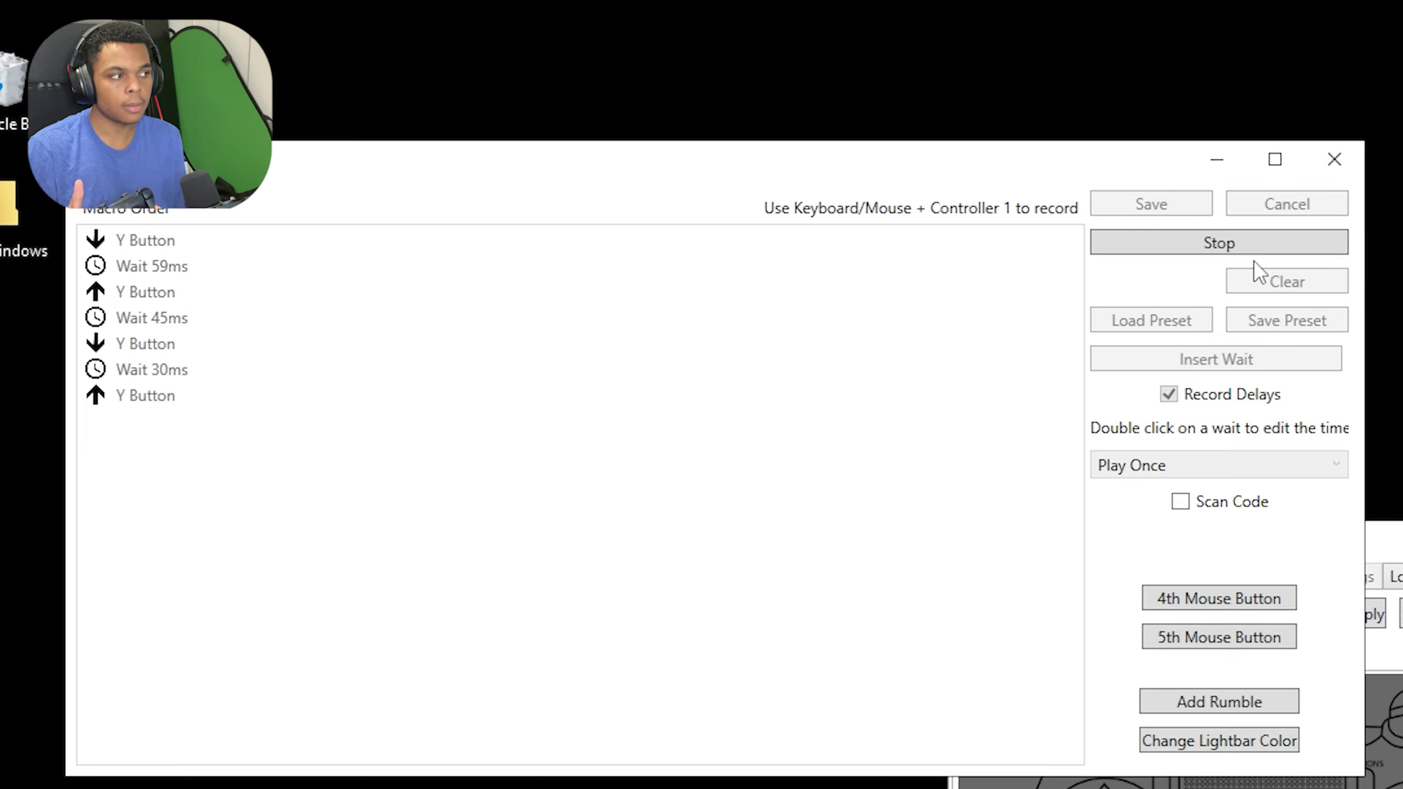
{"action": "left_click", "coordinate": [1231, 242]}
Change the 30 ms and 59 ms waits to 45 ms and save the macro to L3.
{"action": "double_click", "coordinate": [99, 370]}
{"action": "type", "text": "45"}
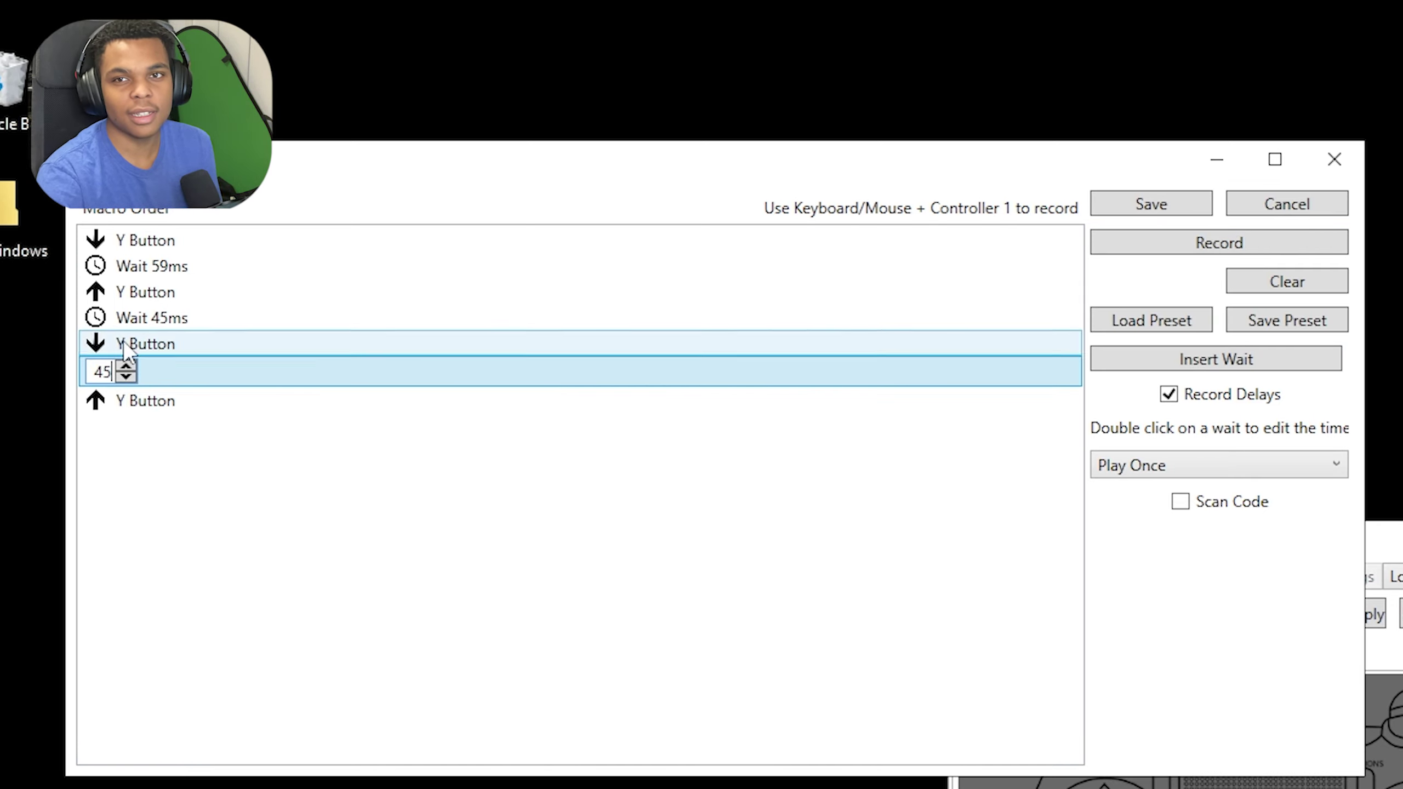
{"action": "left_click", "coordinate": [165, 292]}
{"action": "left_click", "coordinate": [171, 268]}
{"action": "double_click", "coordinate": [166, 268]}
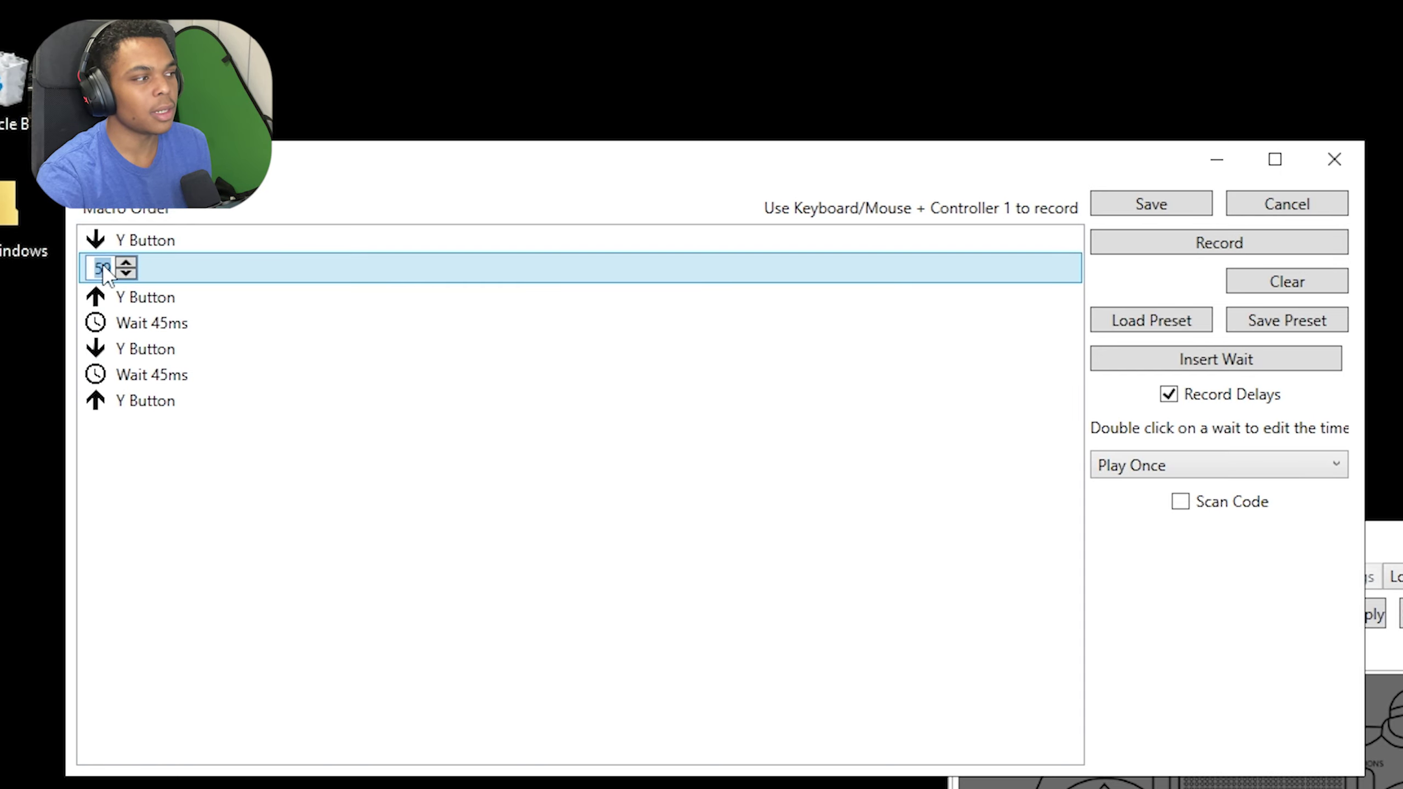
{"action": "type", "text": "45"}
{"action": "left_click", "coordinate": [862, 307]}
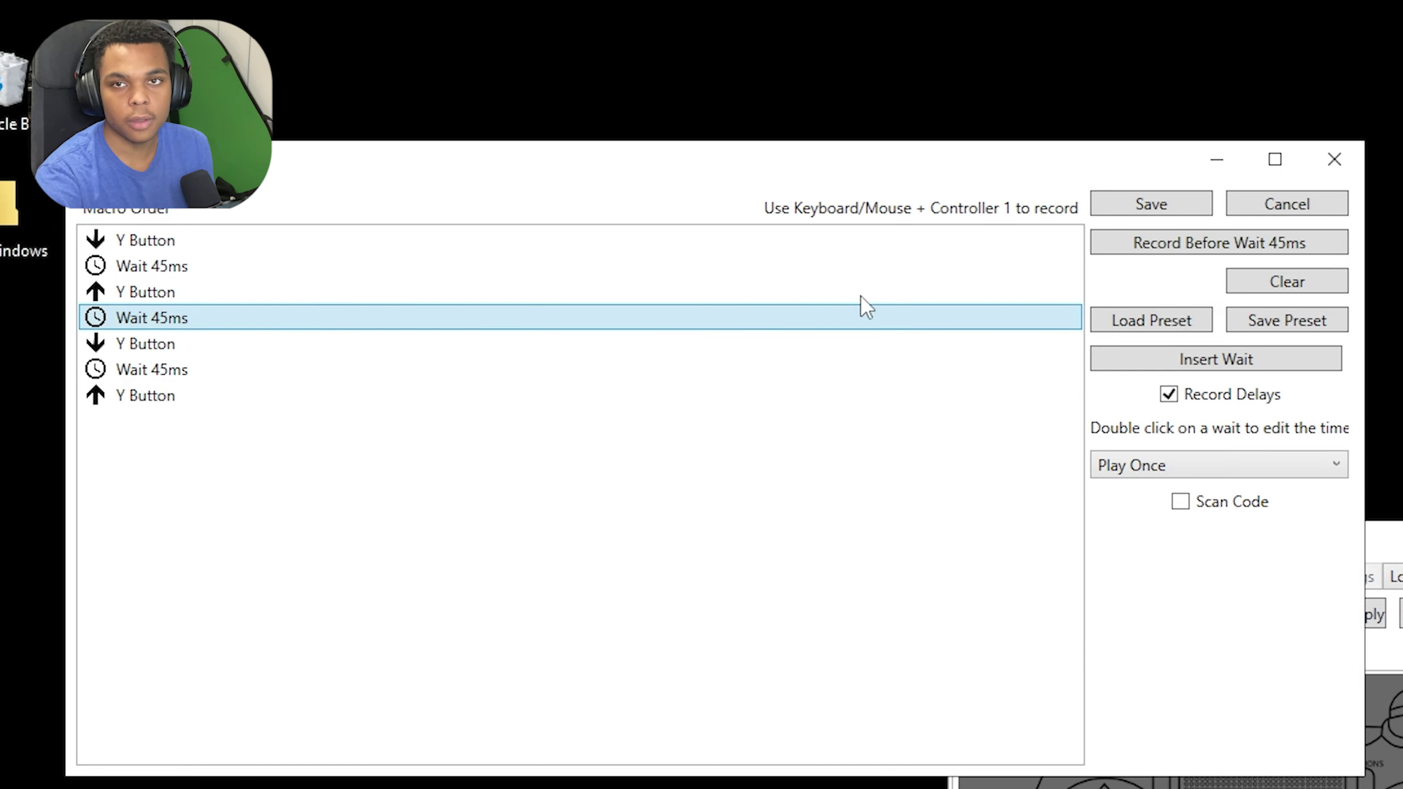
{"action": "left_click", "coordinate": [1131, 215]}
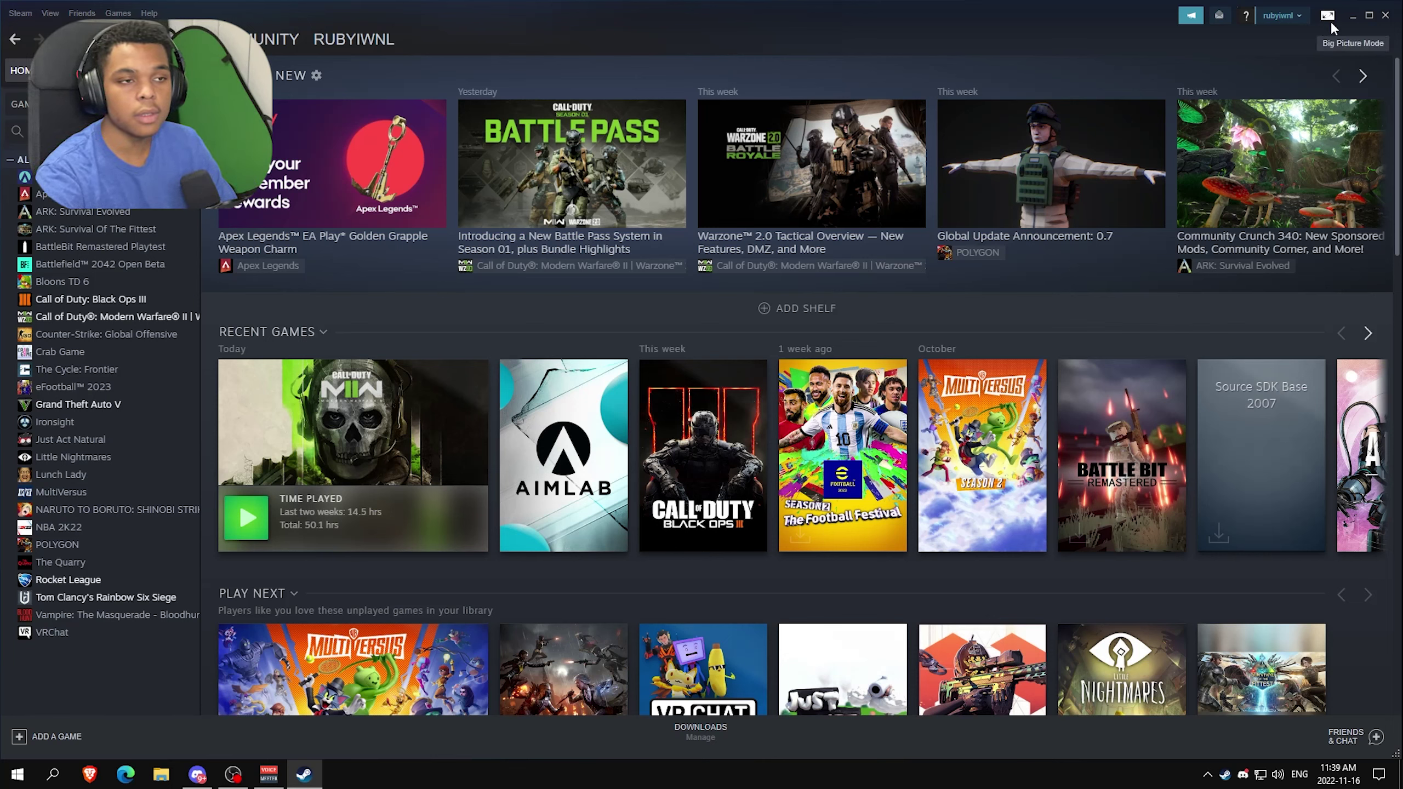
Switch Steam to Big Picture Mode and open its Controller Settings.
{"action": "left_click", "coordinate": [1329, 15]}
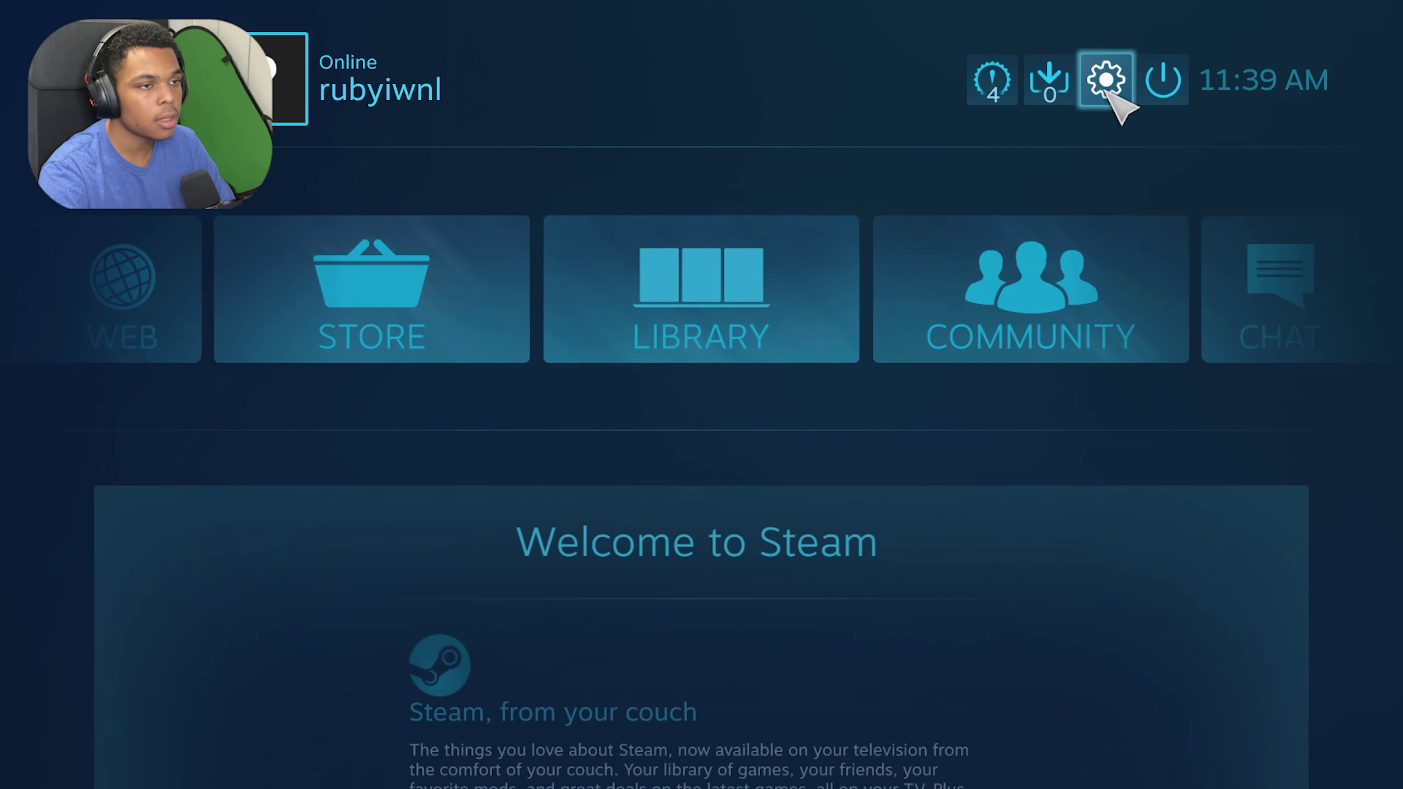
{"action": "left_click", "coordinate": [1102, 79]}
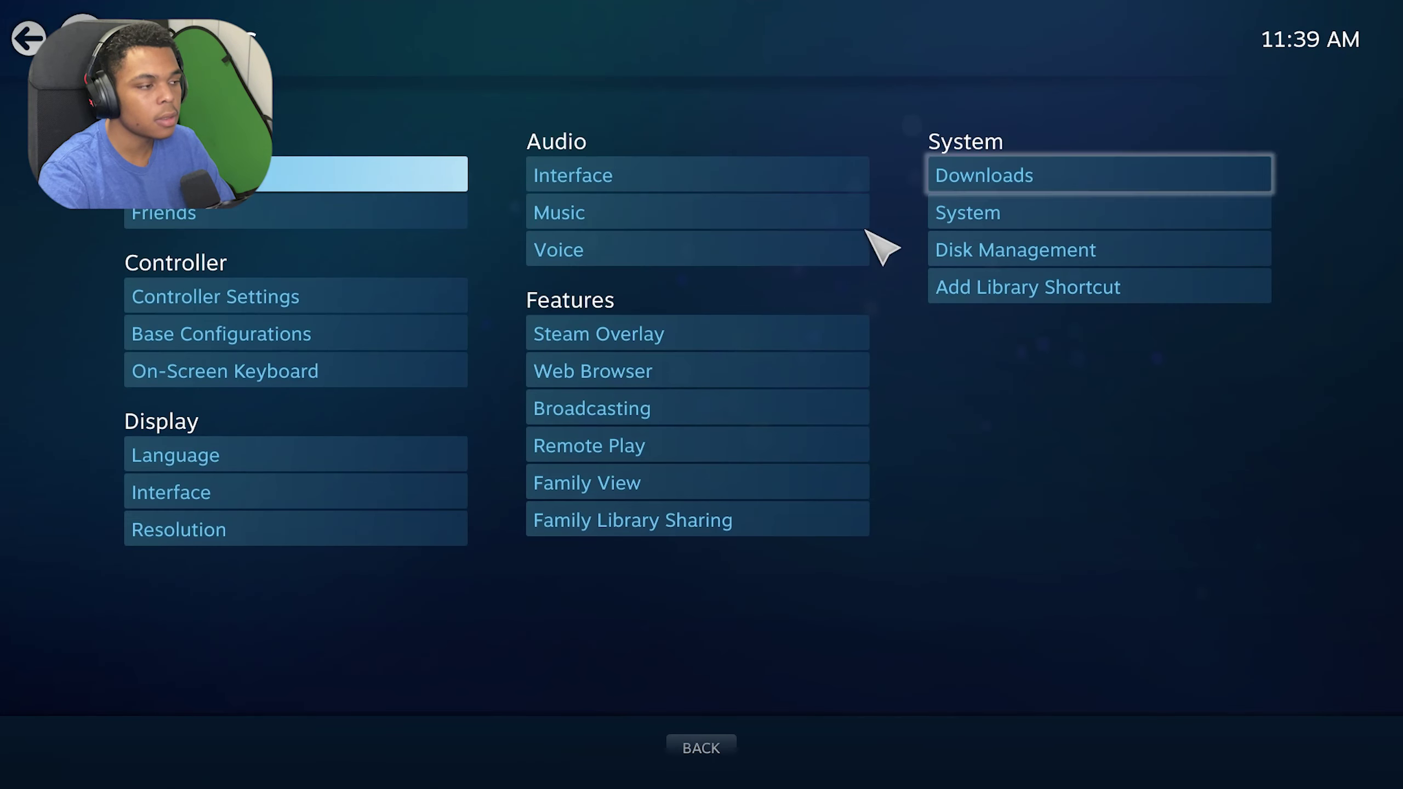
{"action": "left_click", "coordinate": [305, 308]}
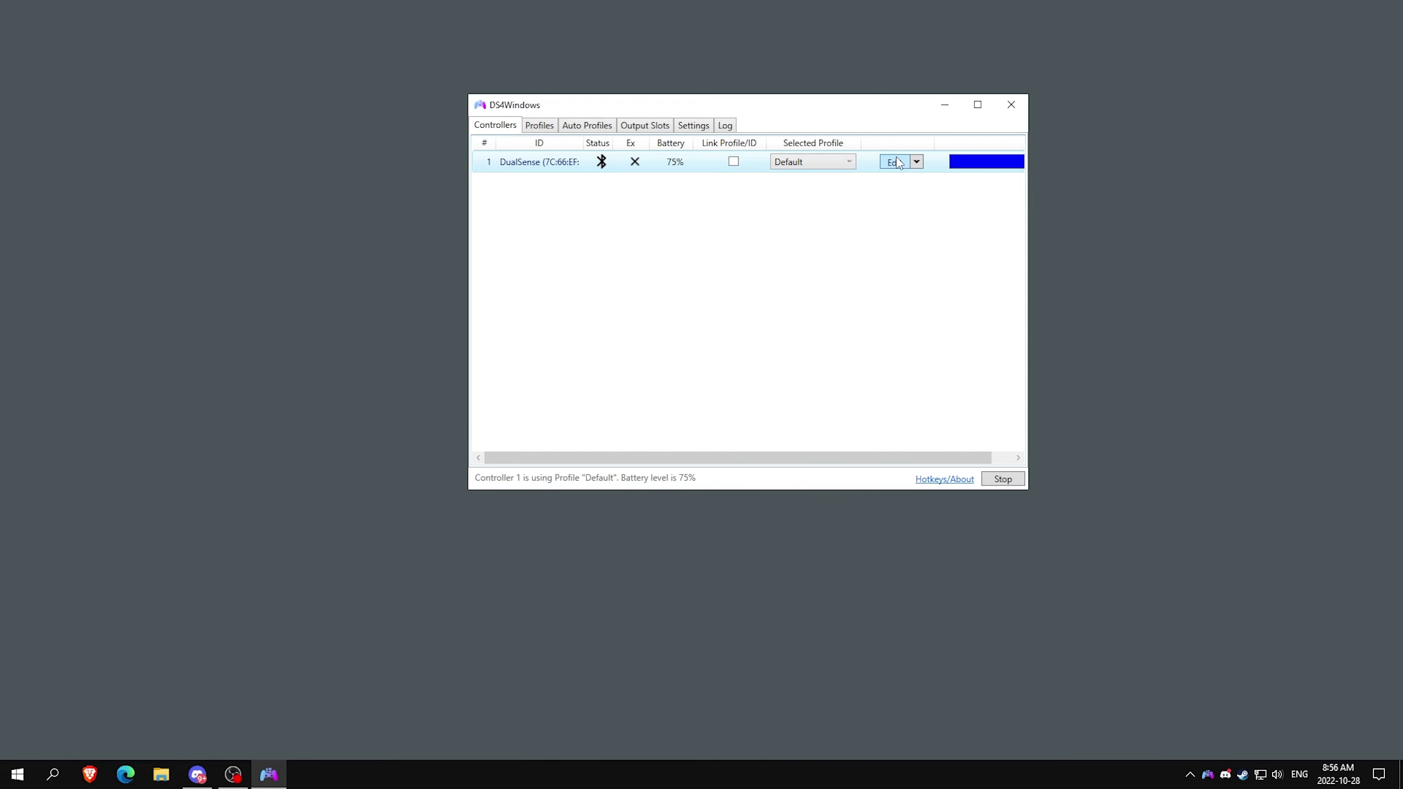
Open the Default profile in the DS4Windows profile editor.
{"action": "left_click", "coordinate": [899, 161]}
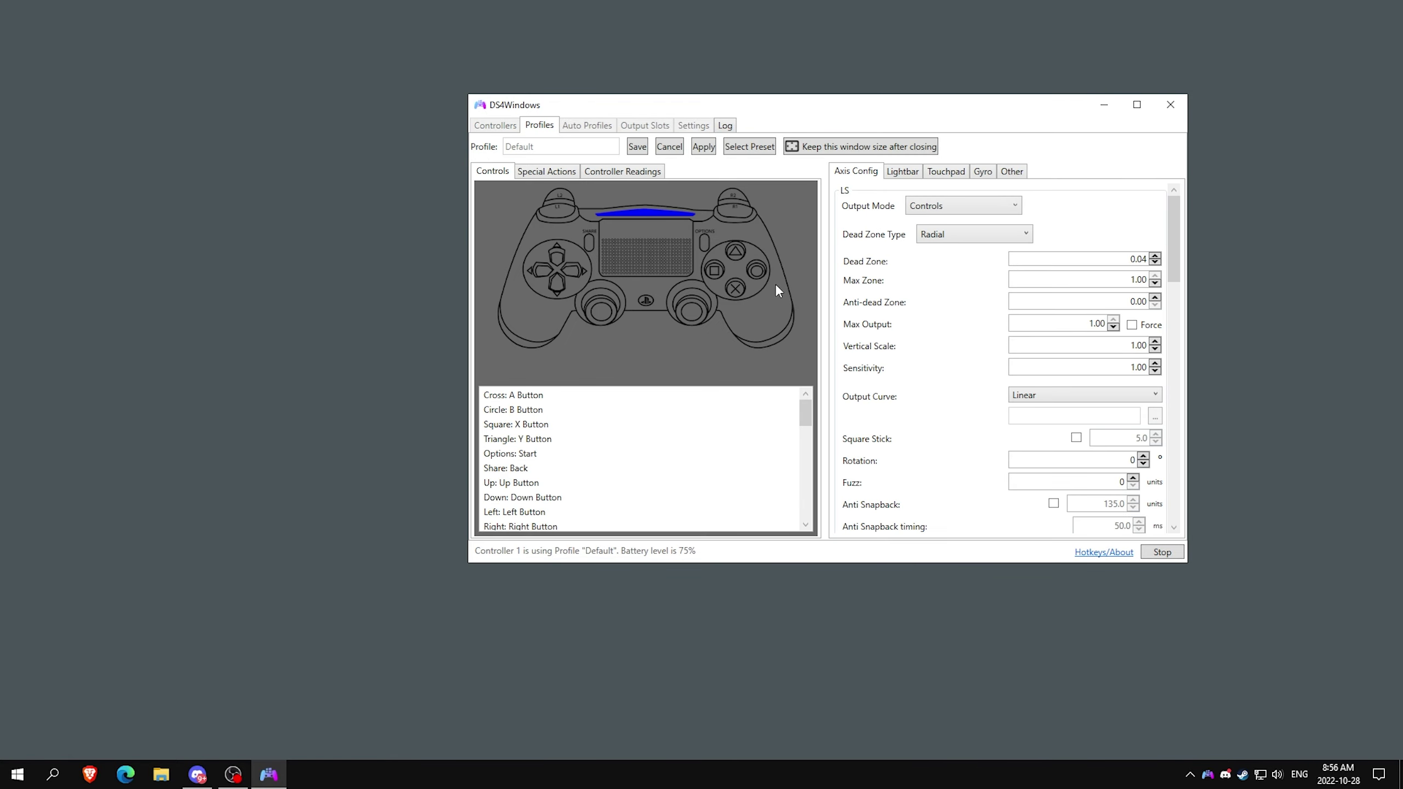